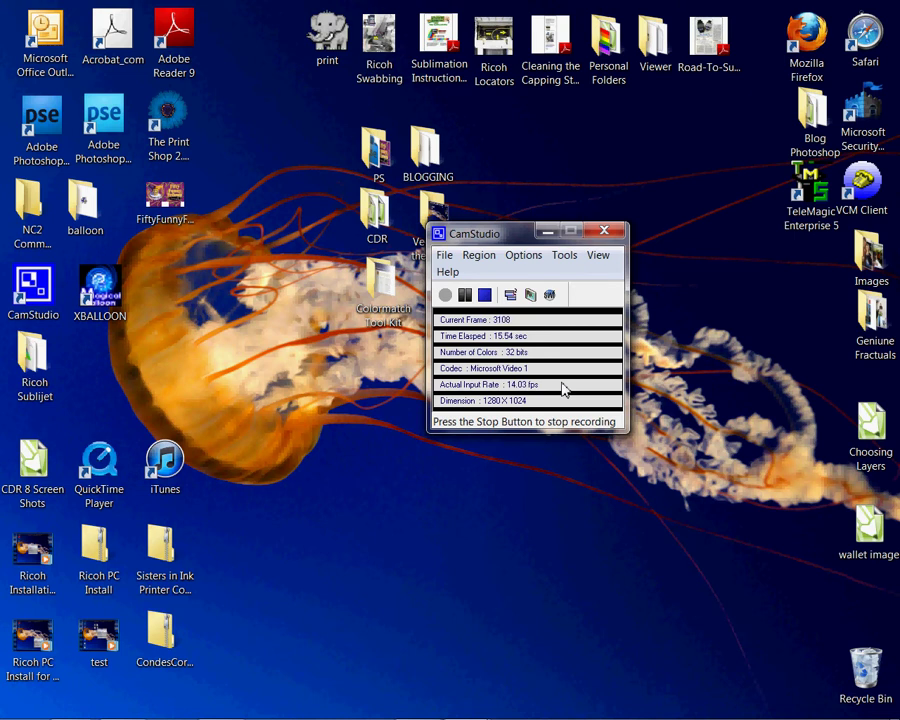
Step: Drag the CamStudio recorder window down to the bottom edge of the screen
left_click_drag(510, 235, 686, 714)
mouse_move(200, 716)
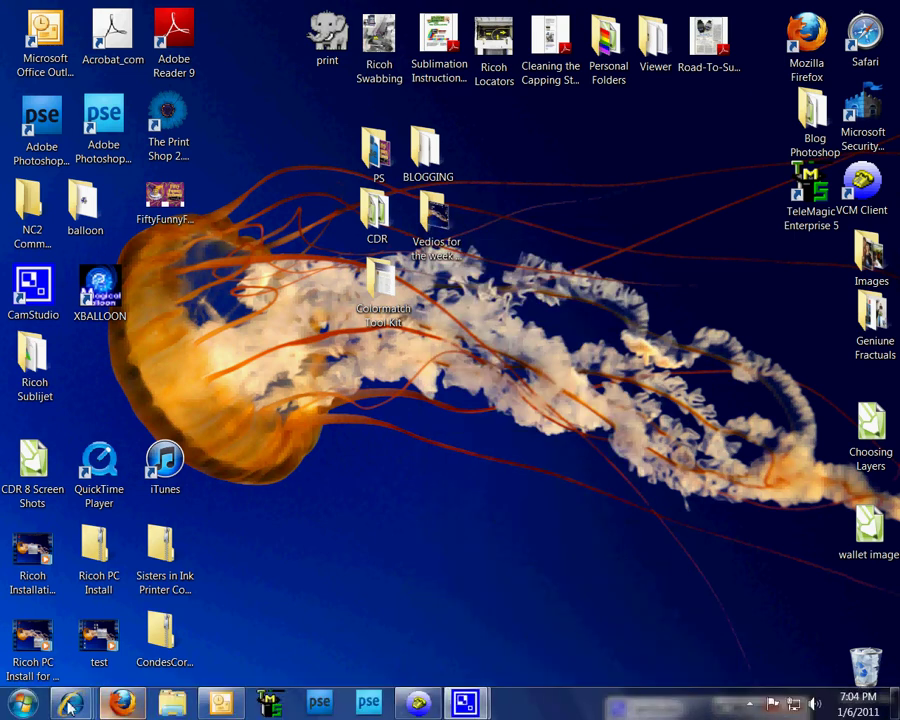
Step: Restore Firefox and load conde.com/ in the address bar
left_click(128, 712)
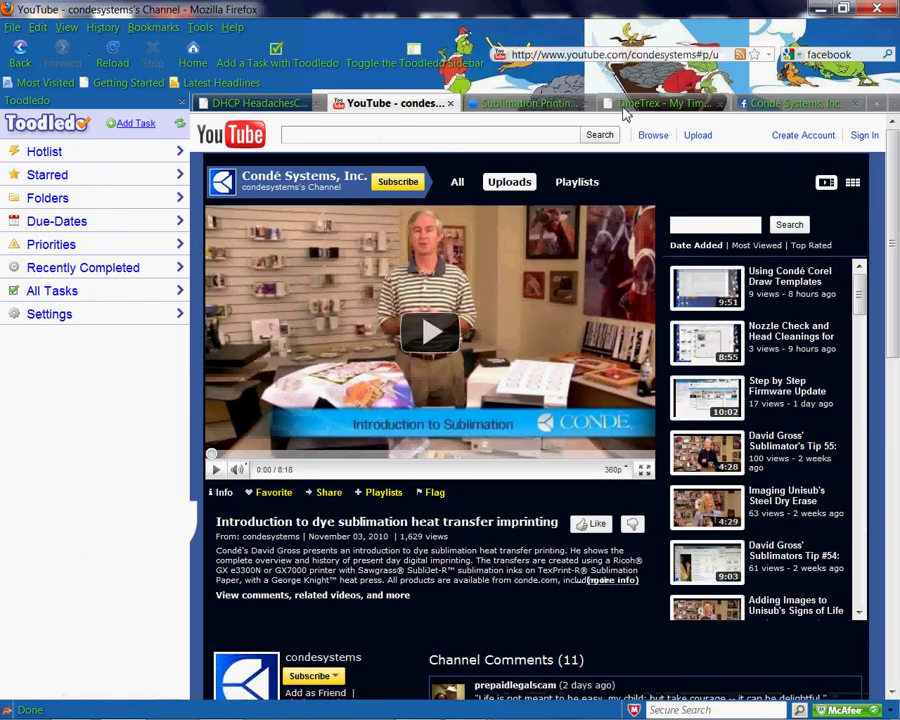
left_click(602, 57)
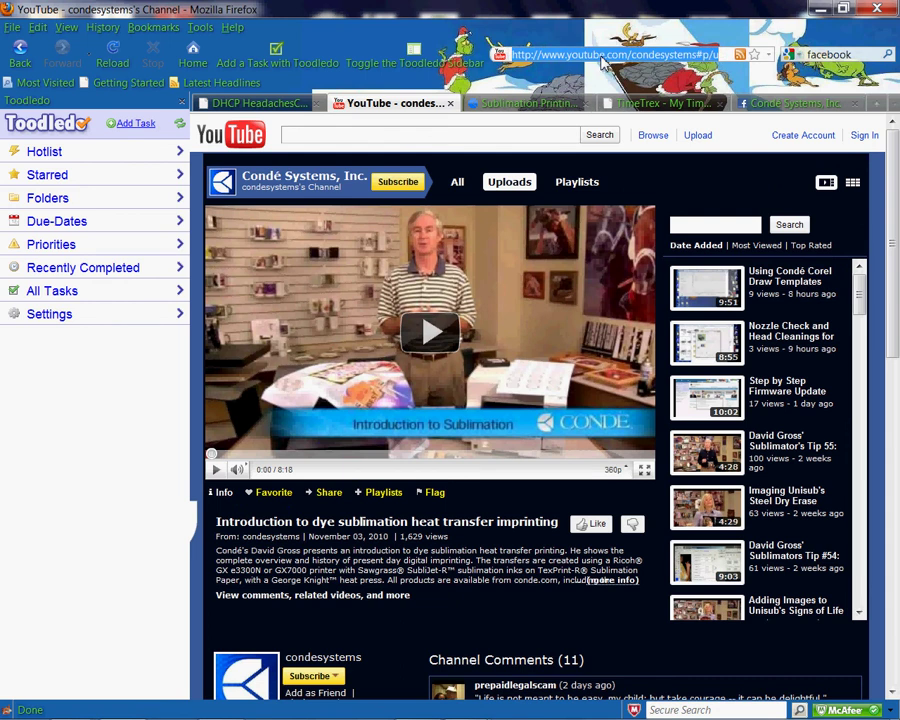
type("conde")
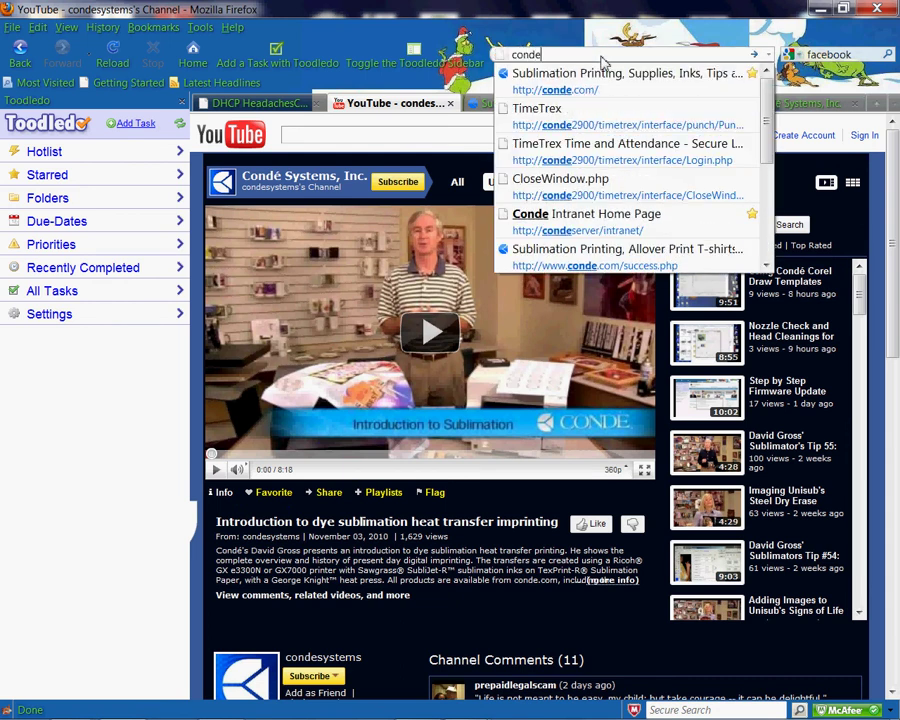
type(".com/")
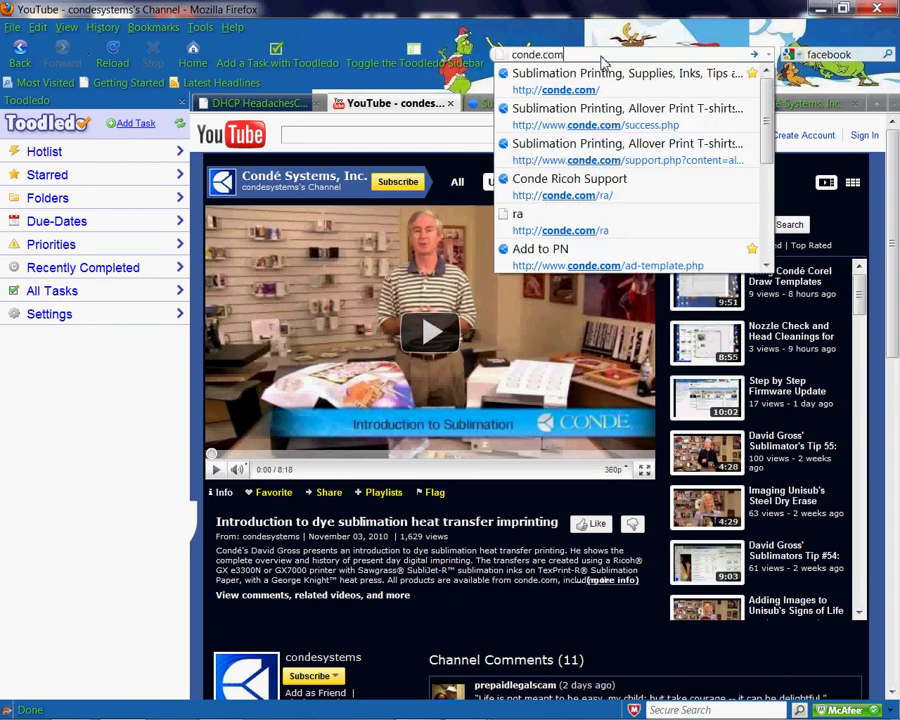
key("Return")
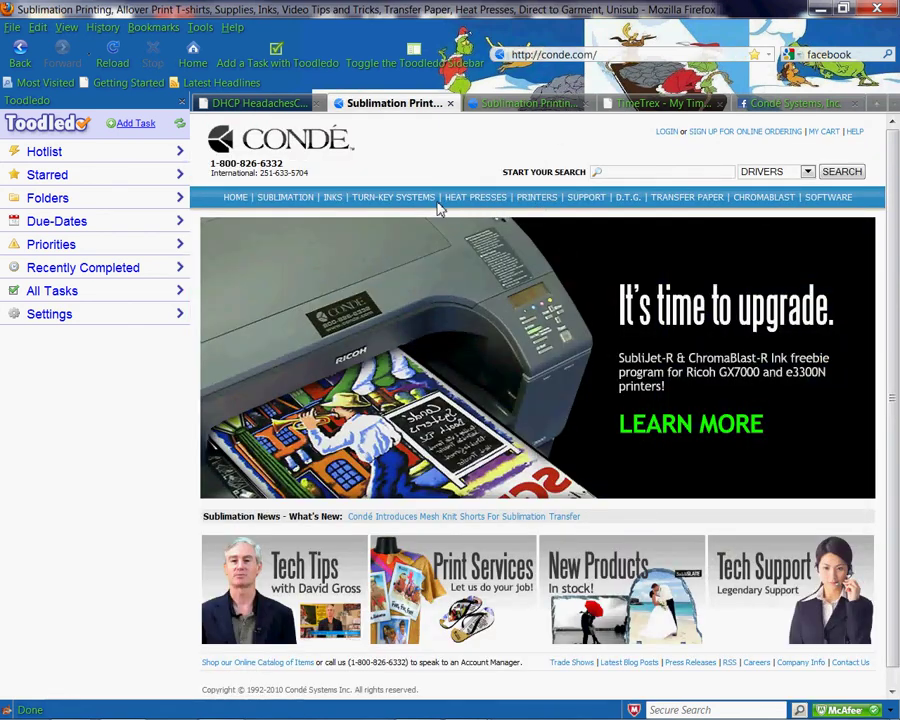
Step: Sign in to PartnerNet through the Support section's Login page
left_click(586, 200)
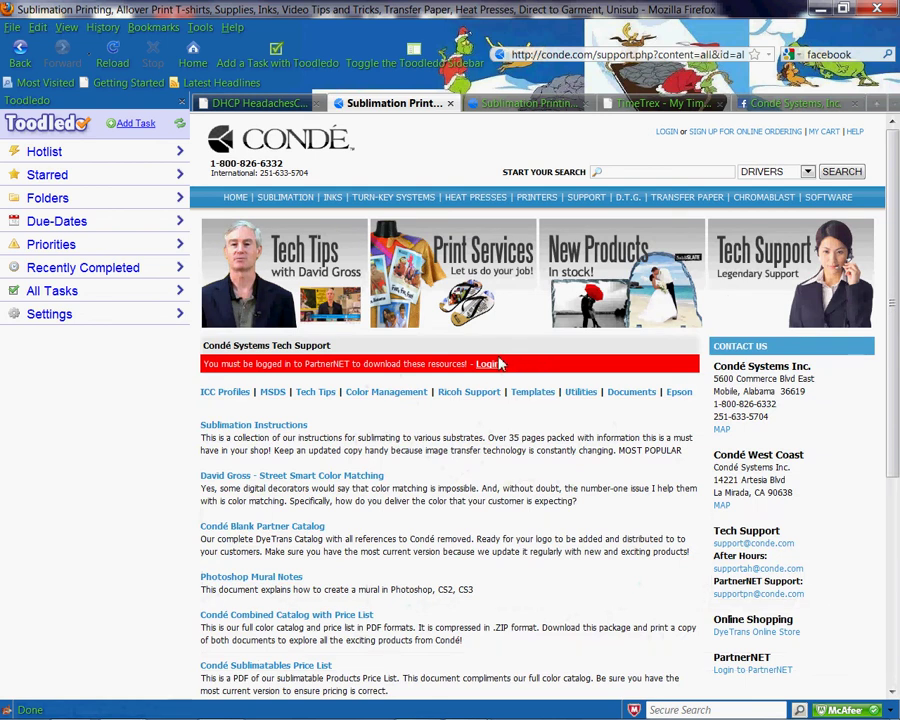
left_click(490, 364)
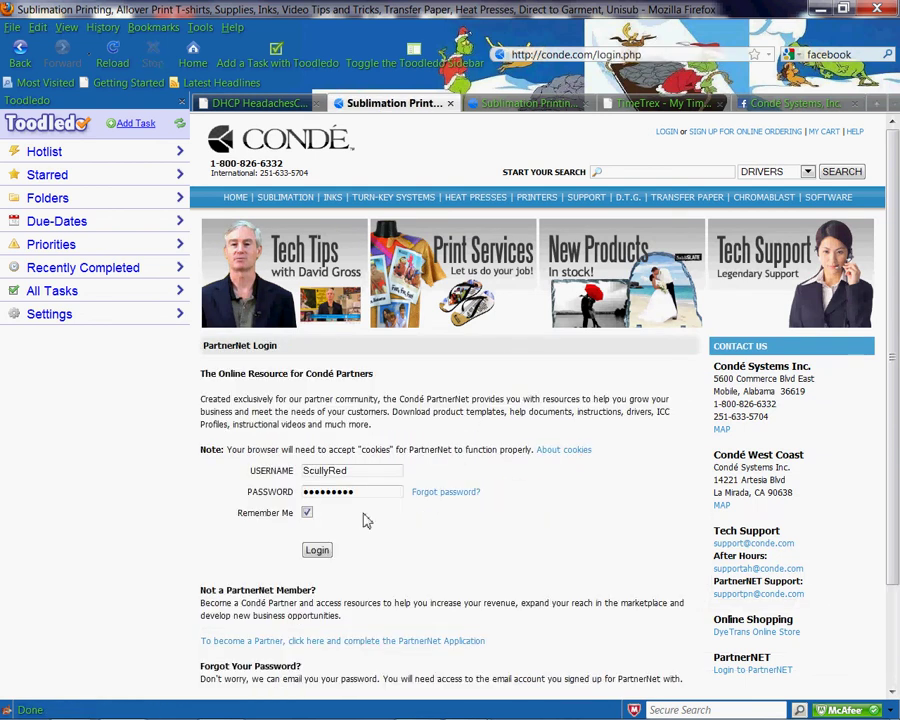
left_click(325, 553)
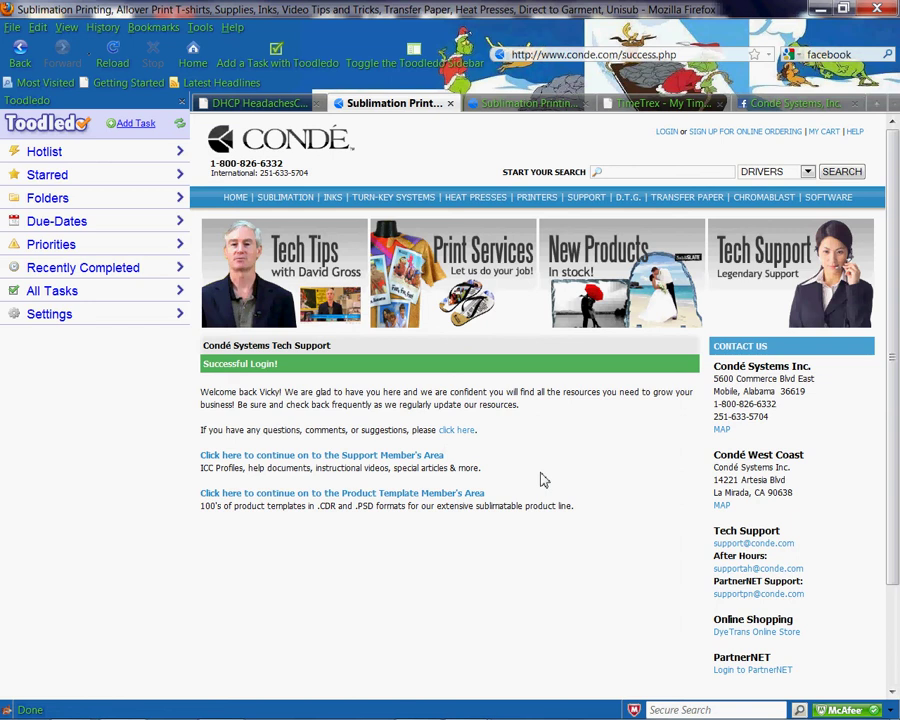
Step: Search the Support Member's Area templates for U6034
left_click(427, 458)
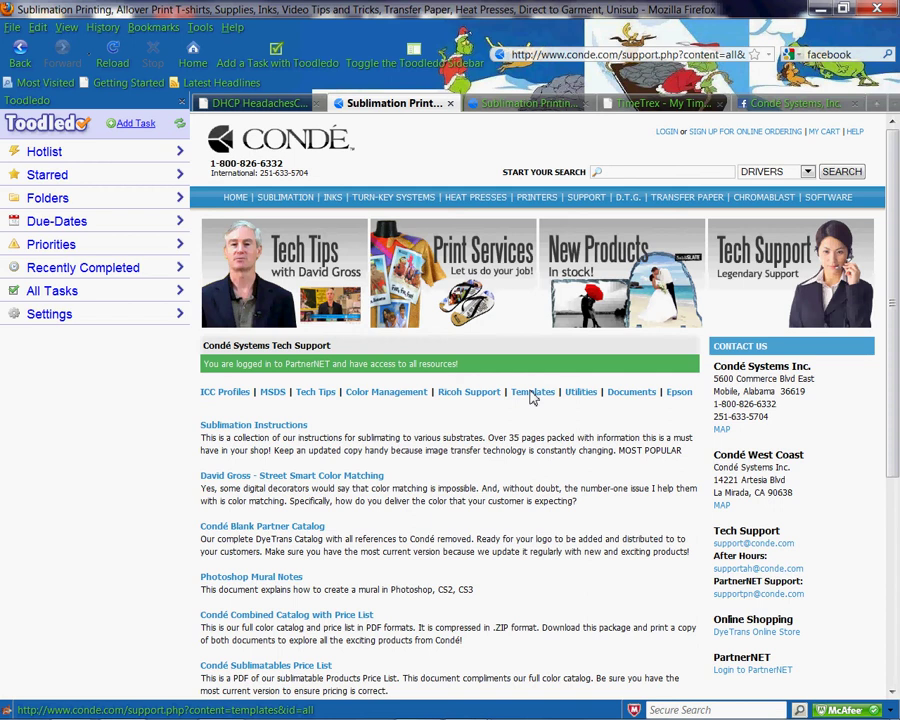
left_click(533, 394)
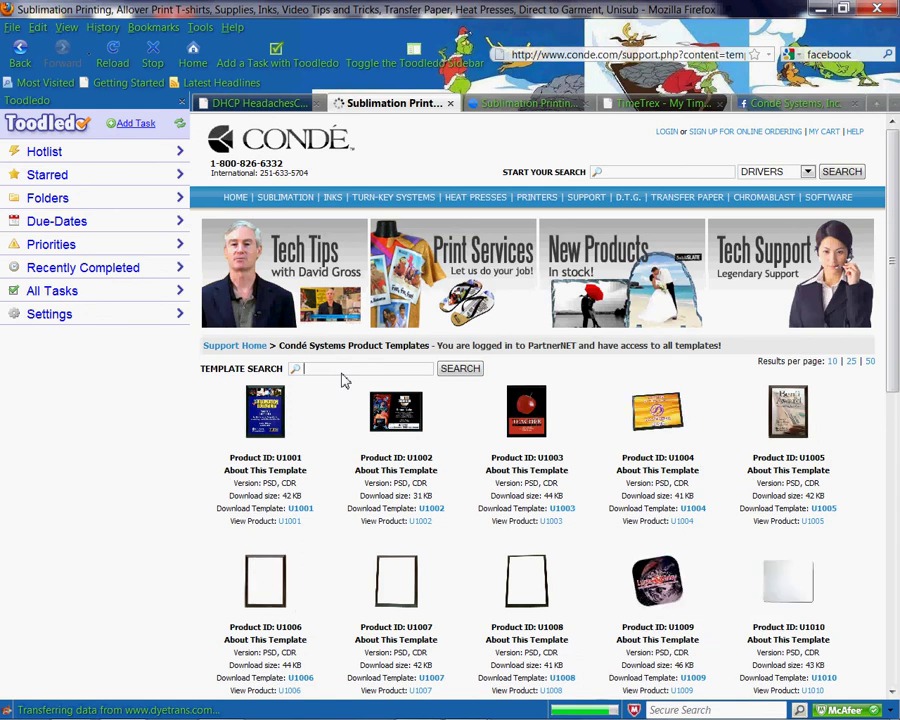
type("U6034")
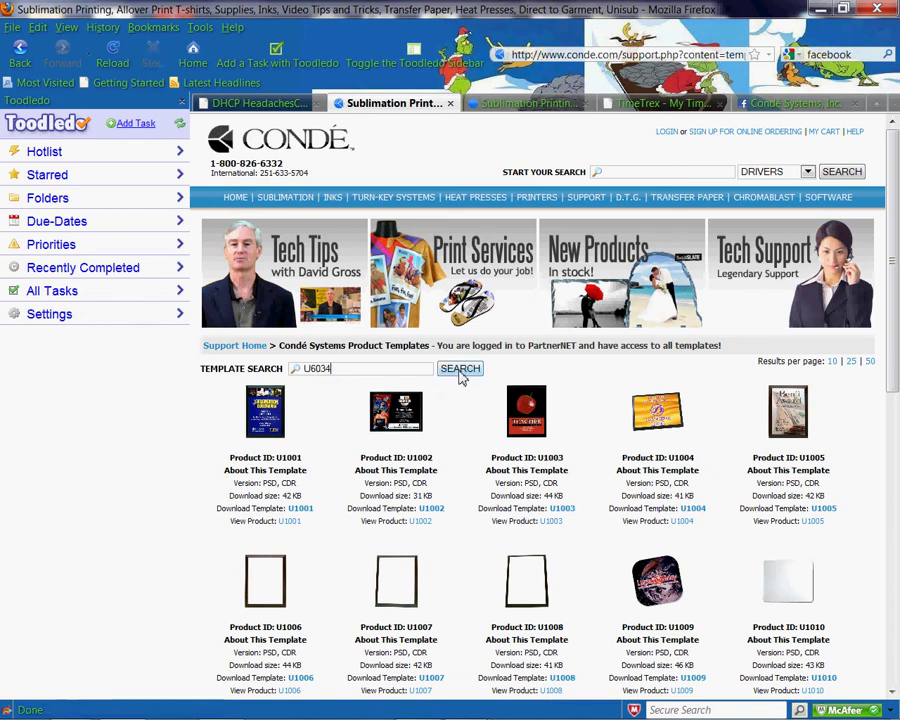
left_click(460, 370)
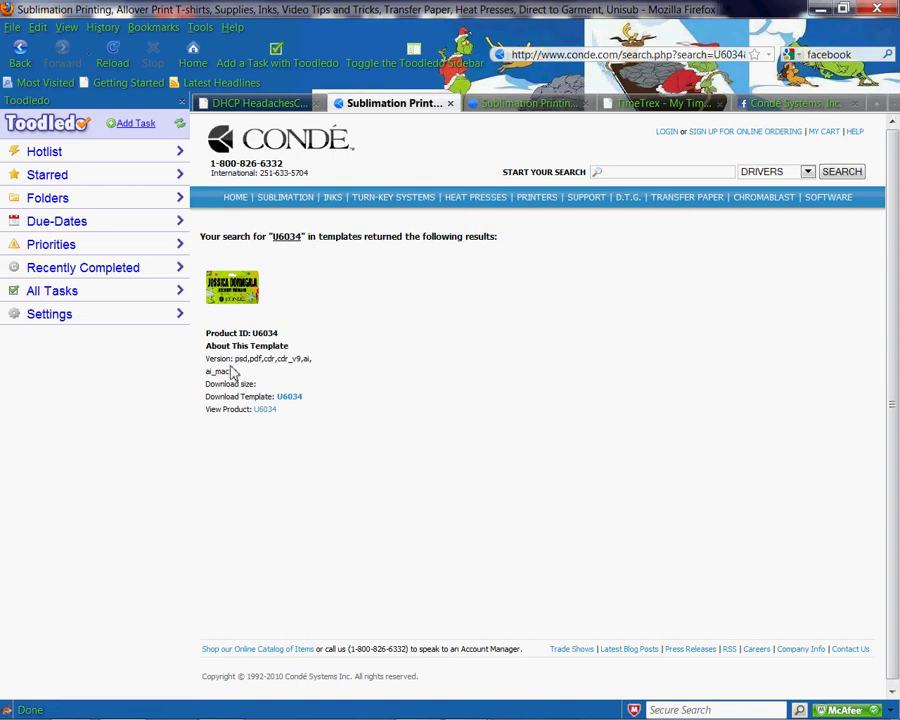
Step: Download the U6034 template zip, then minimise Firefox
left_click(288, 398)
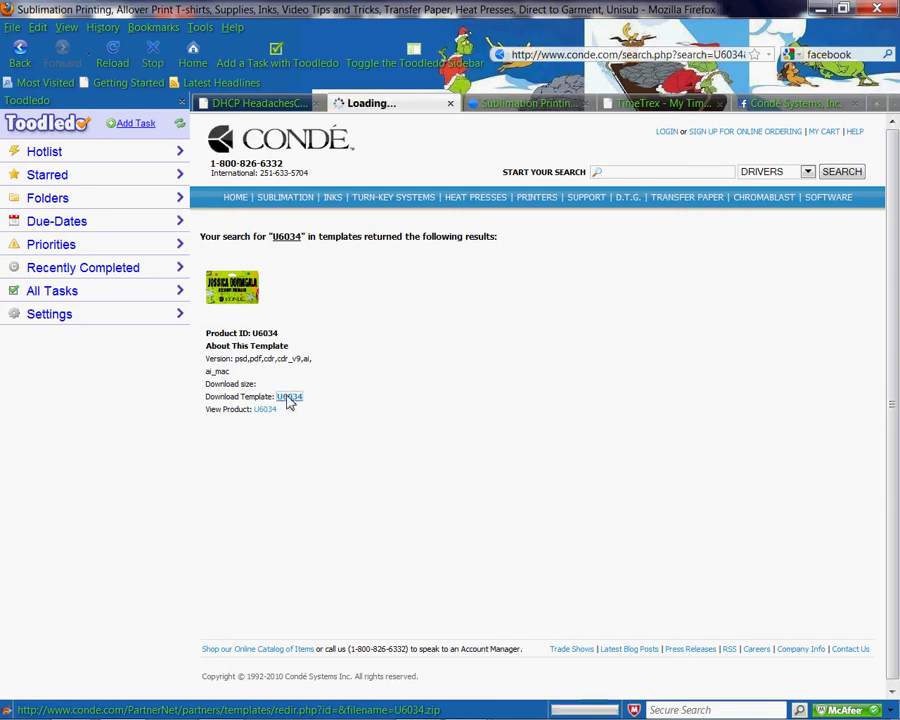
left_click(553, 576)
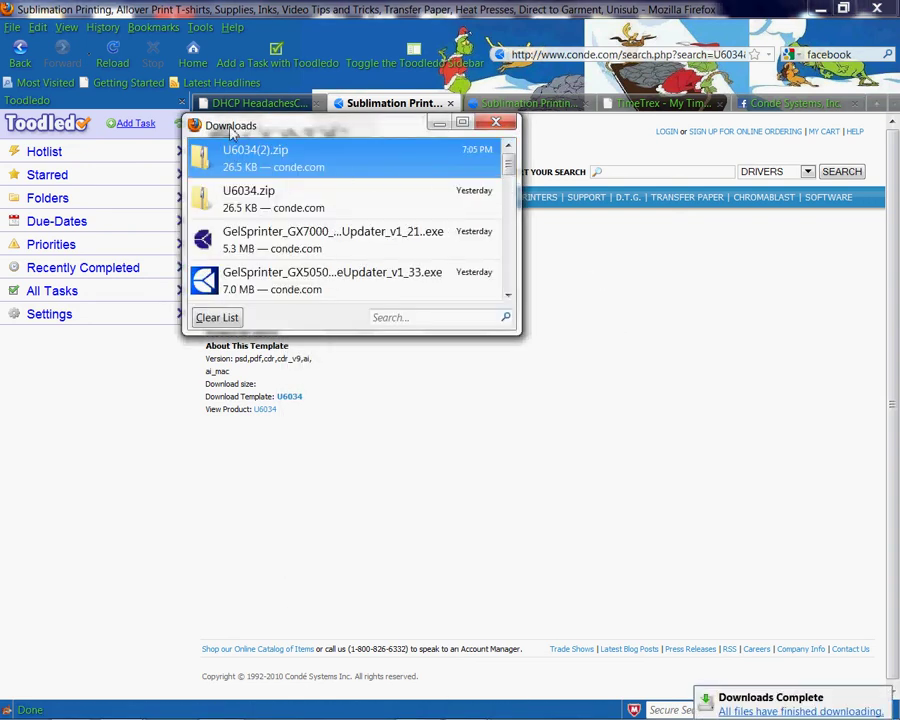
left_click(822, 14)
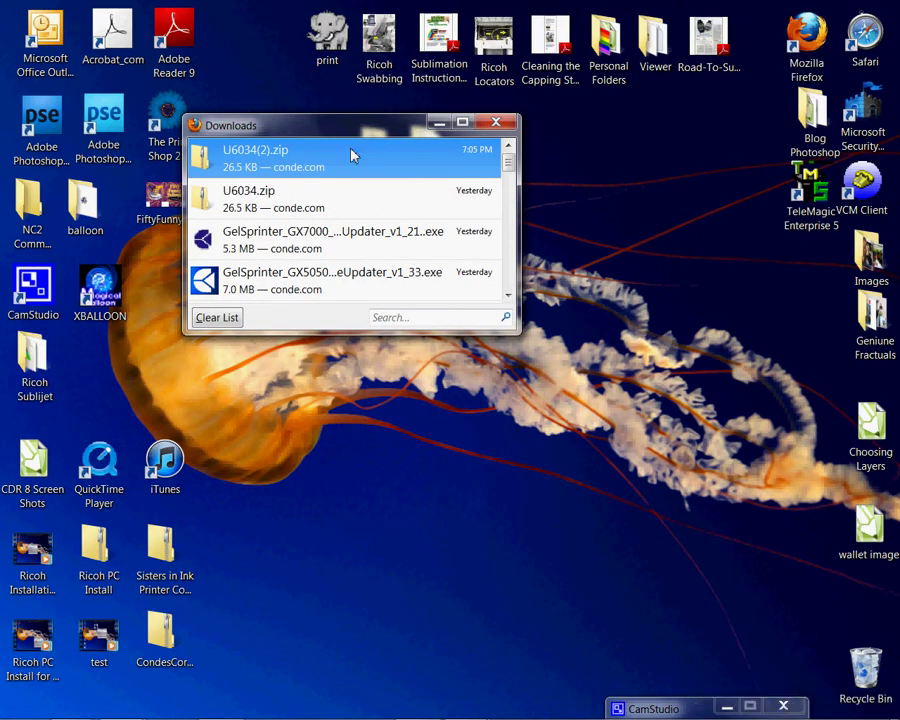
mouse_move(20, 710)
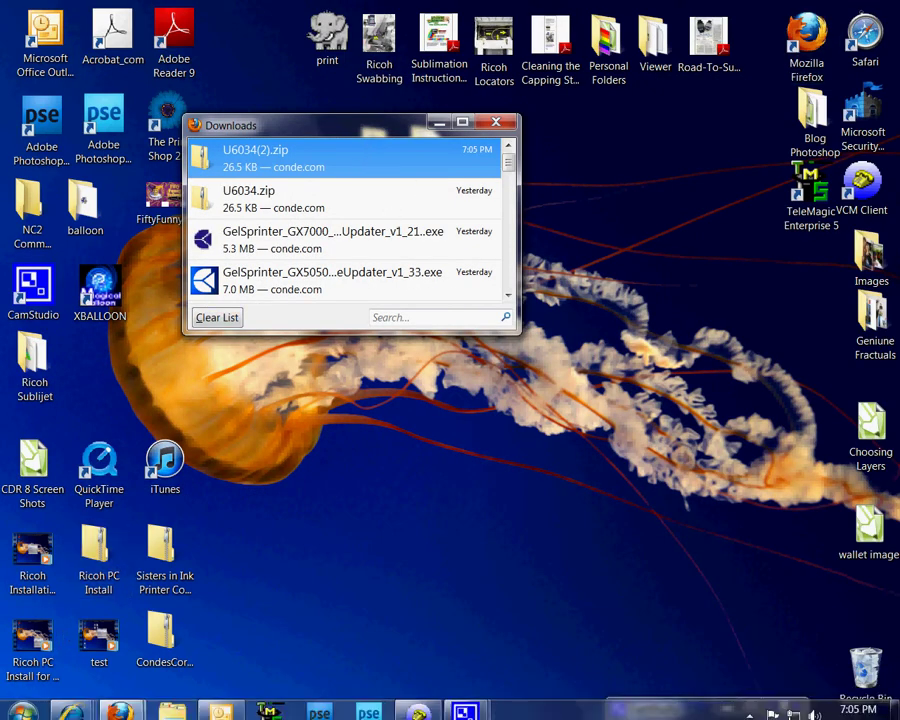
Step: Close the downloads list and open the Downloads folder from the user's personal folder
left_click(495, 122)
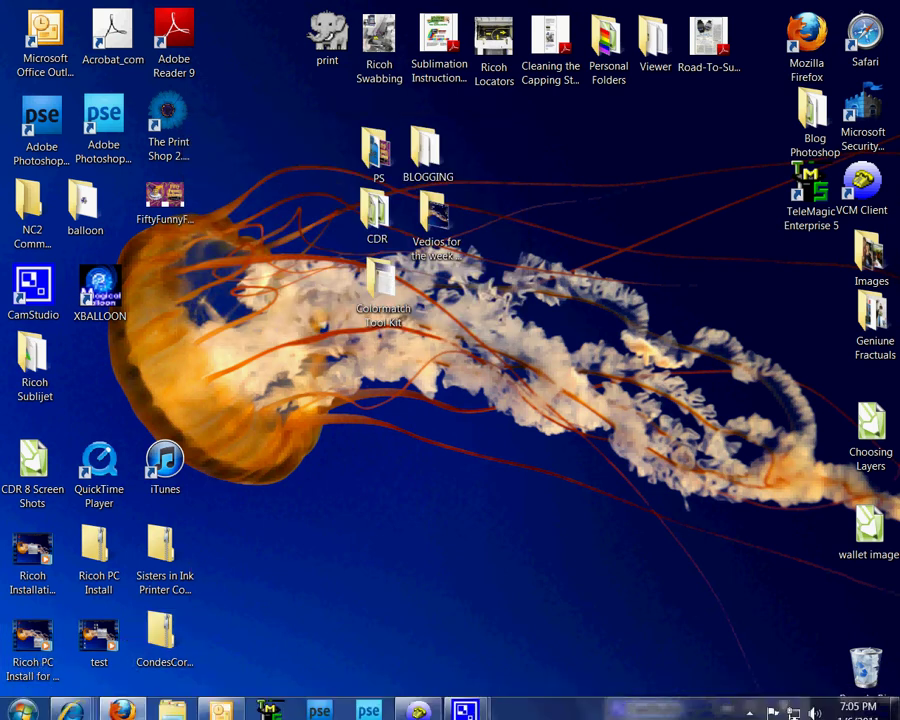
left_click(22, 703)
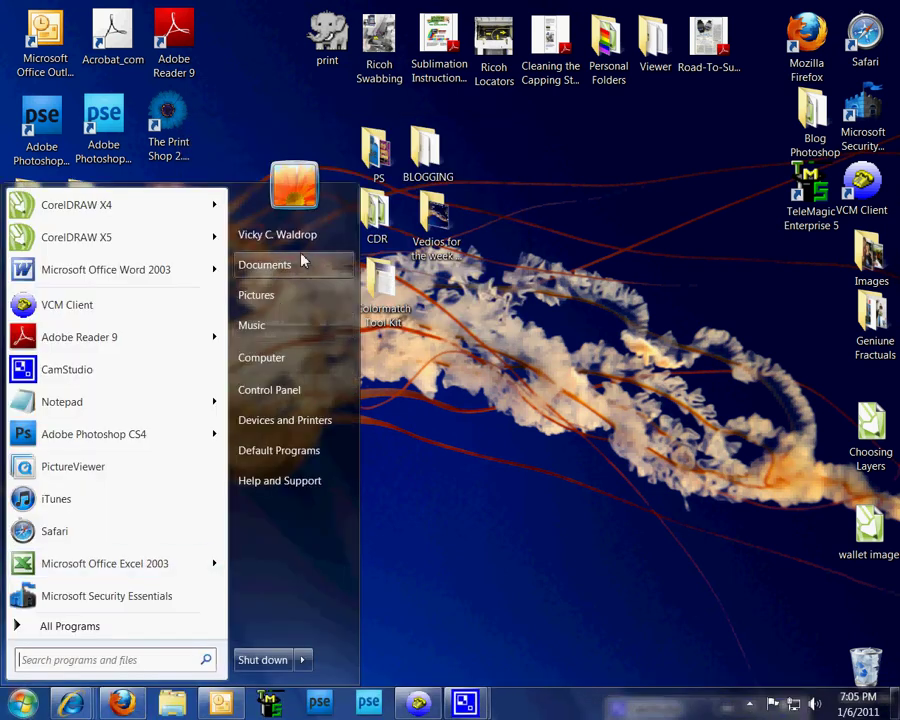
left_click(277, 234)
double_click(740, 222)
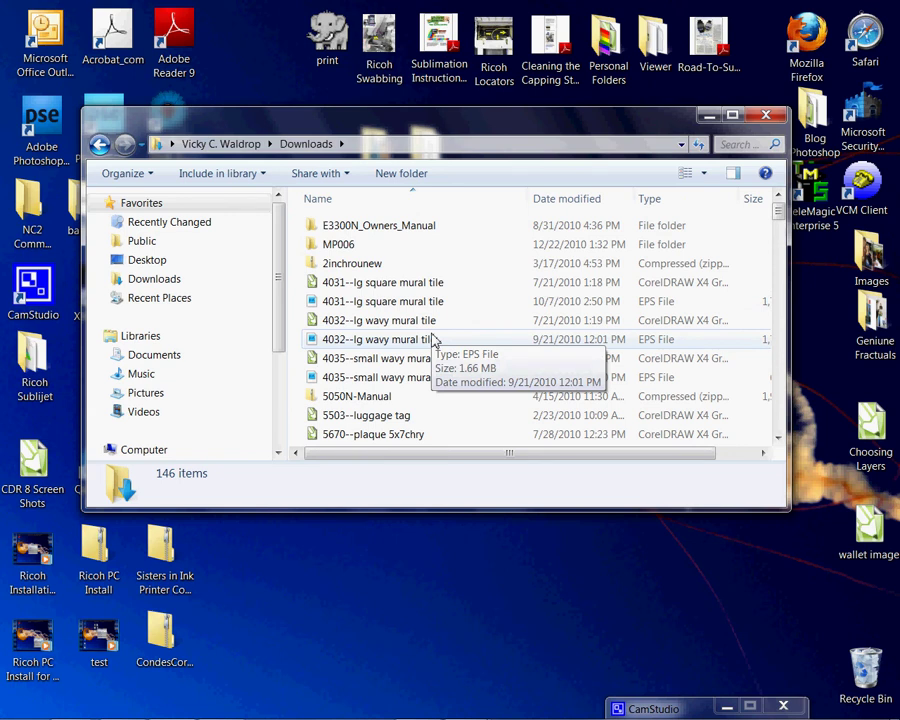
scroll(436, 360, "down", 15)
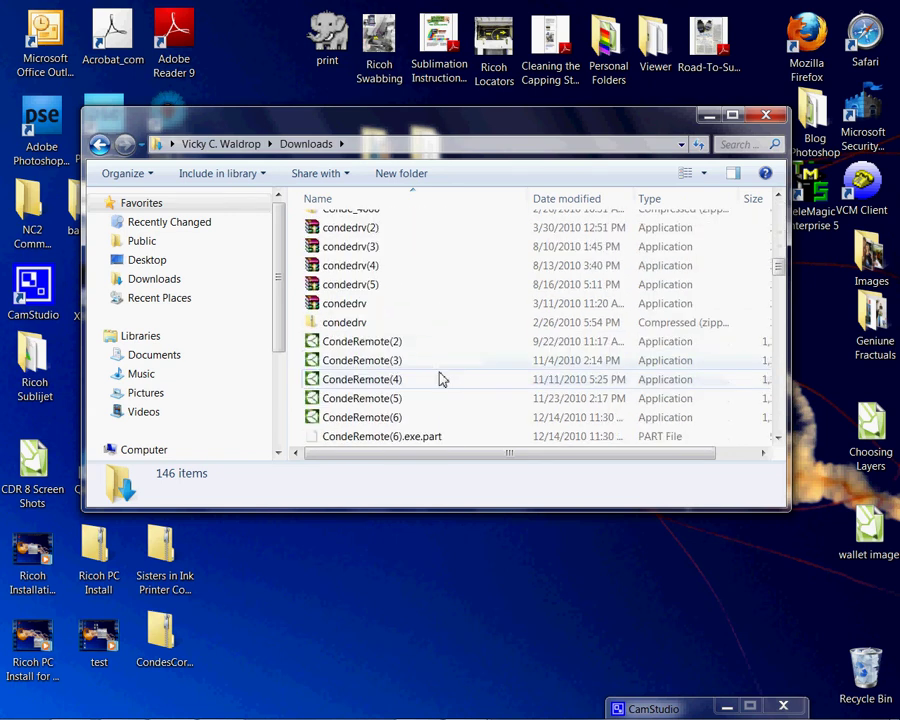
scroll(440, 380, "down", 13)
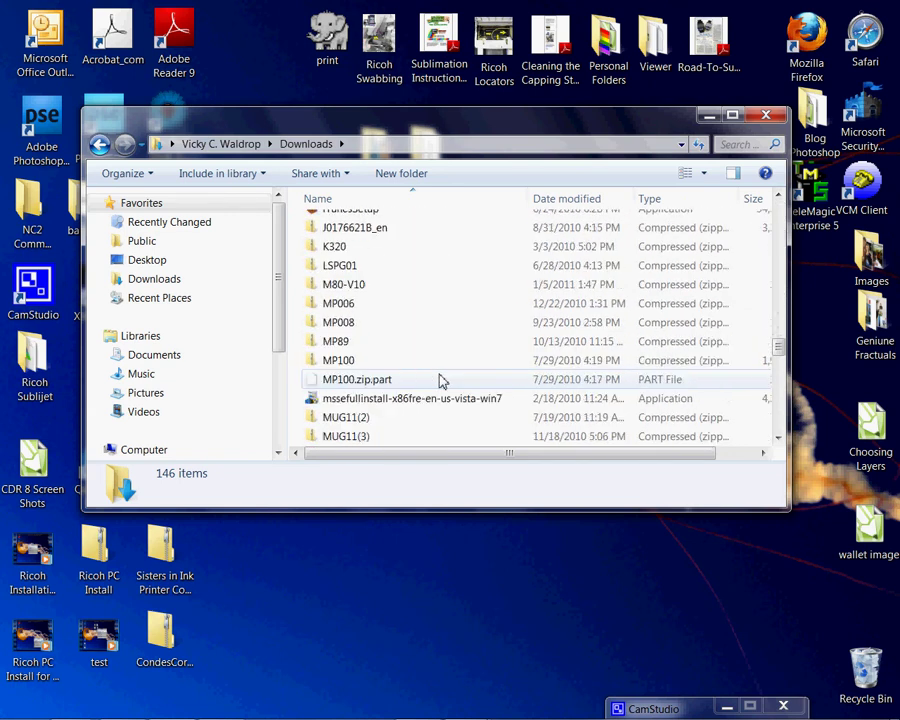
scroll(440, 380, "down", 14)
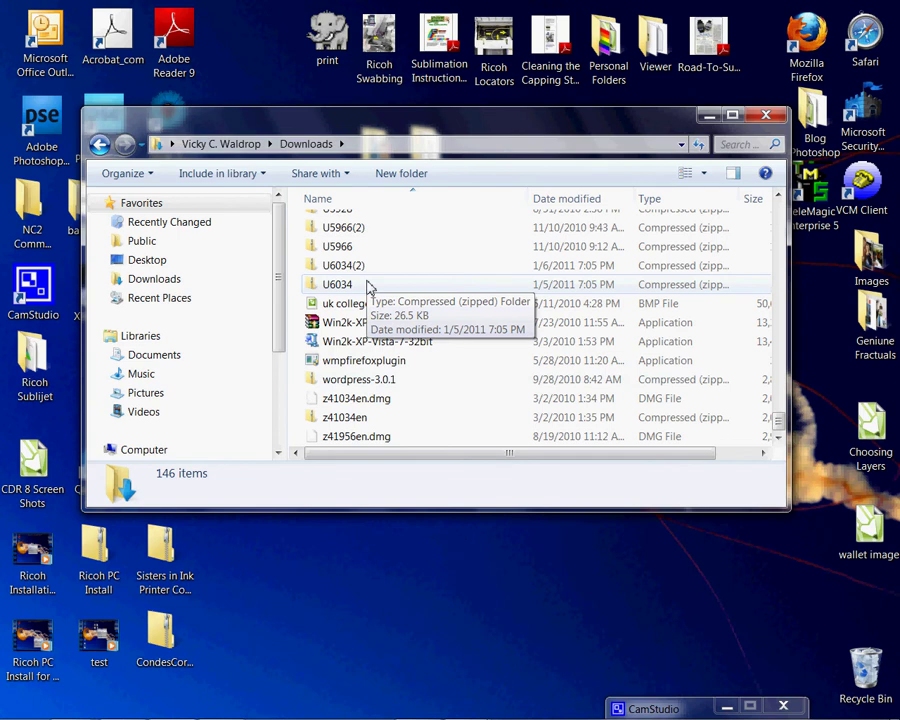
Step: Move the U6034 zip onto the desktop and close the Downloads window
right_click(367, 287)
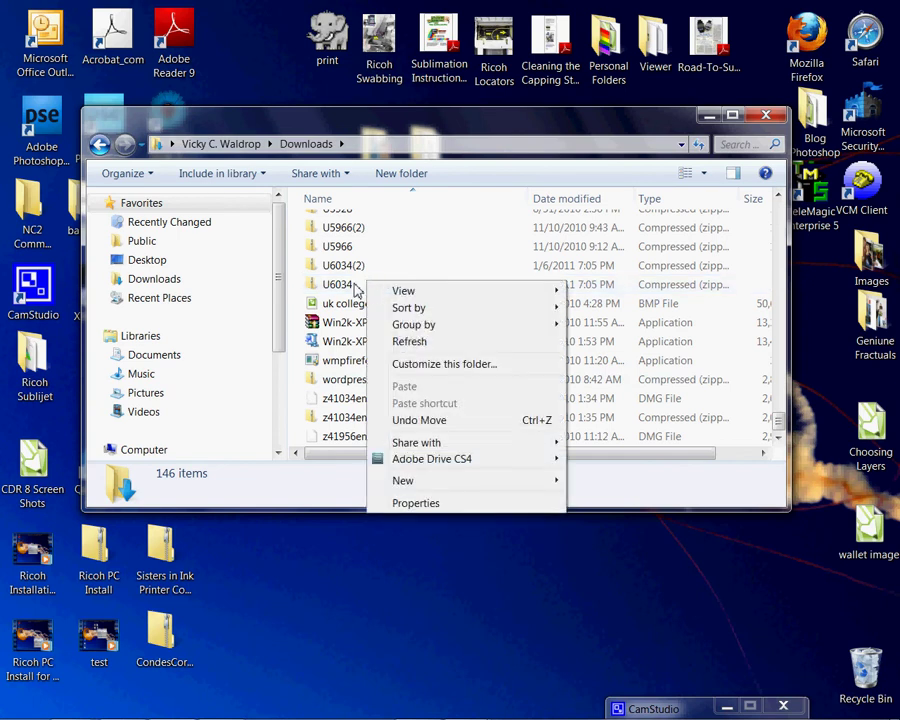
left_click(357, 288)
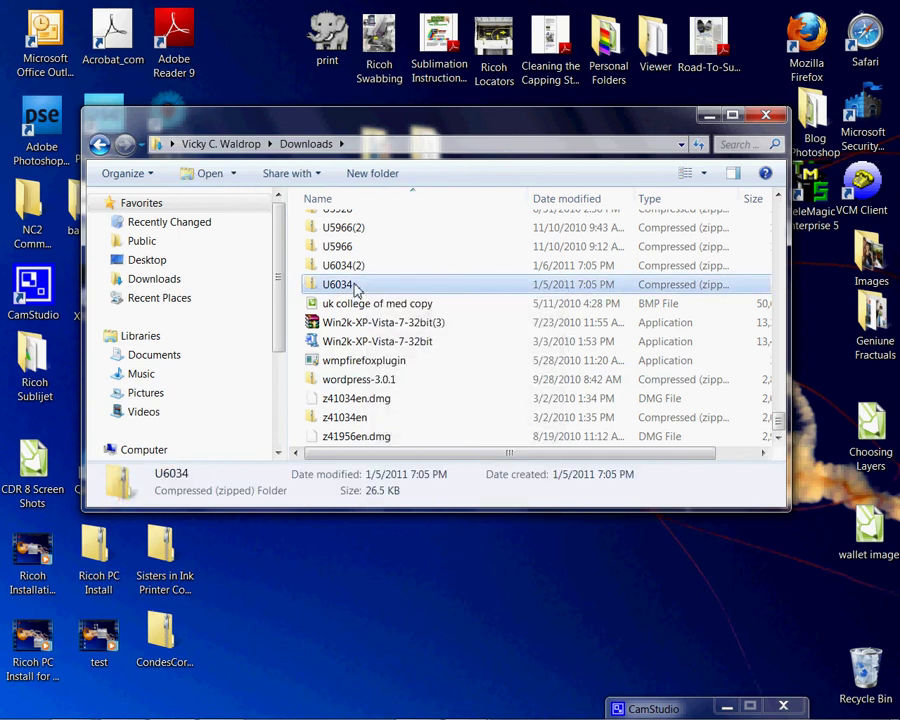
left_click_drag(357, 288, 384, 608)
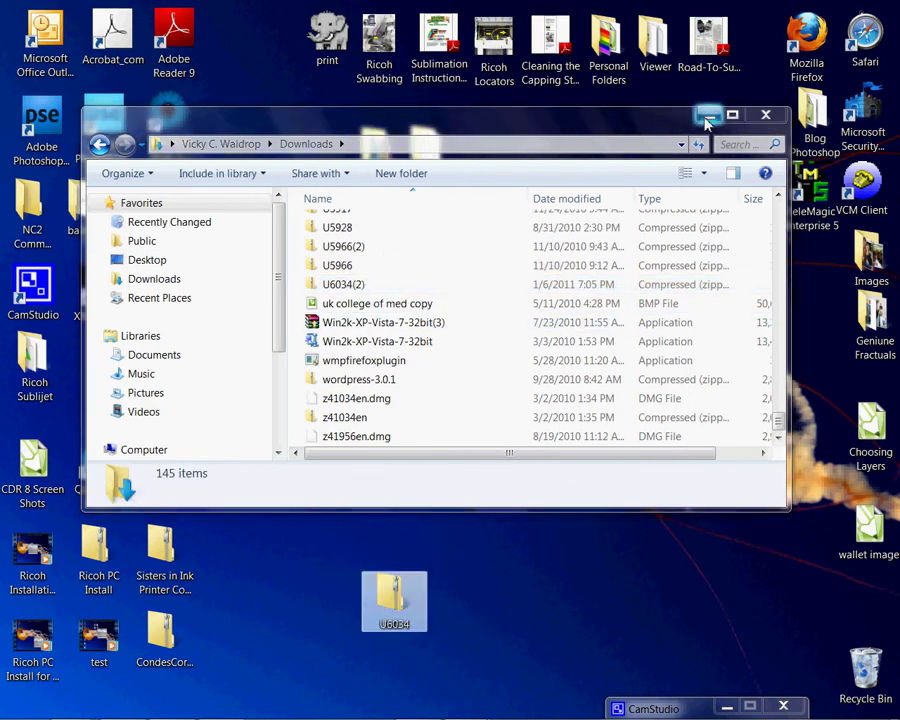
left_click(766, 115)
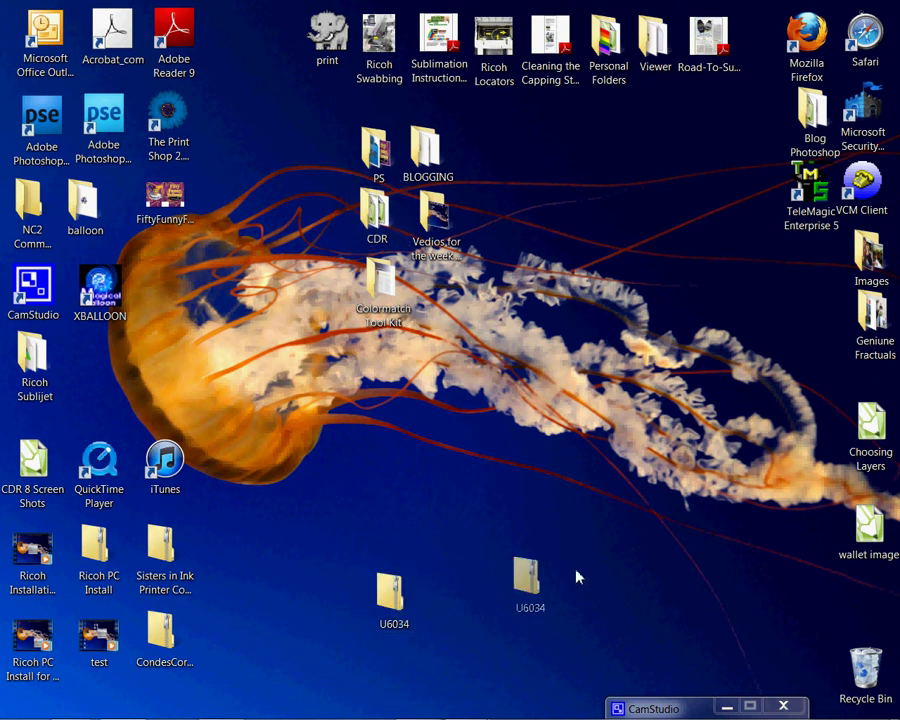
Step: Open the PS folder and bring up the Extract All option for its U6034 zip
left_click_drag(612, 540, 866, 600)
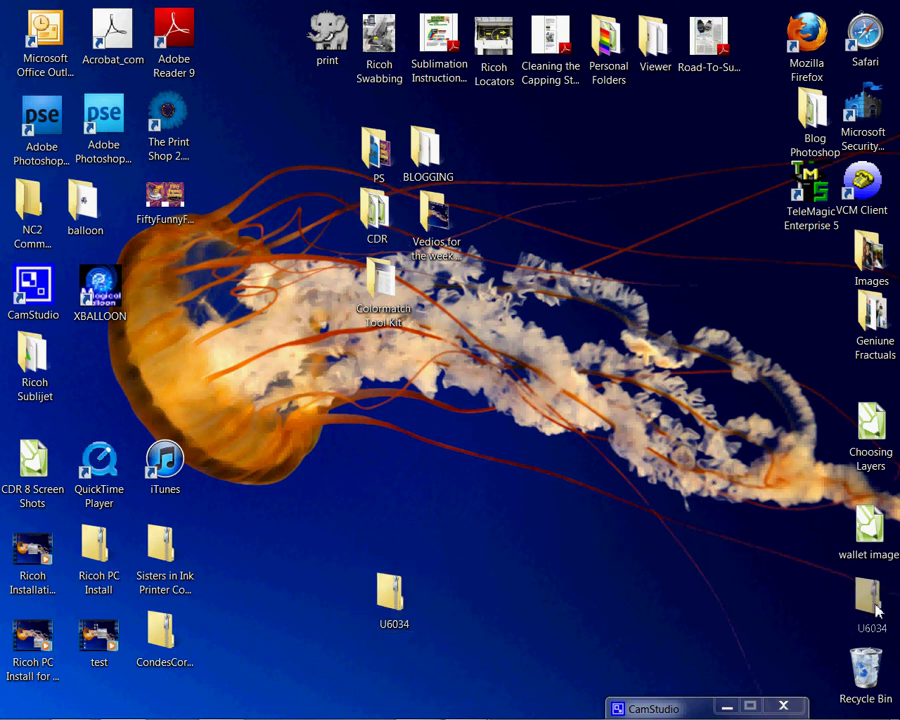
double_click(367, 146)
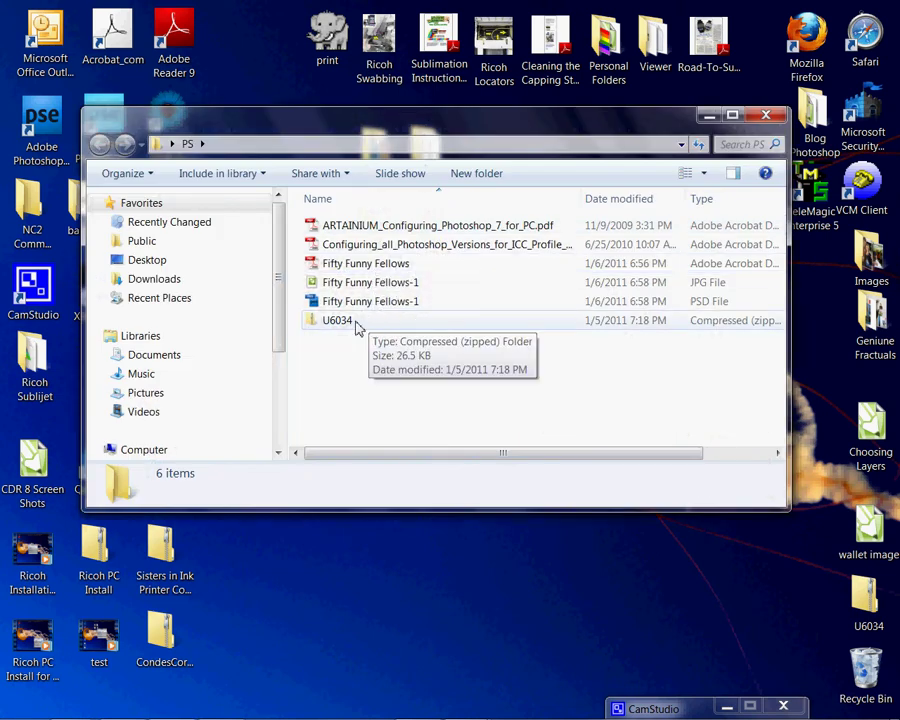
right_click(351, 326)
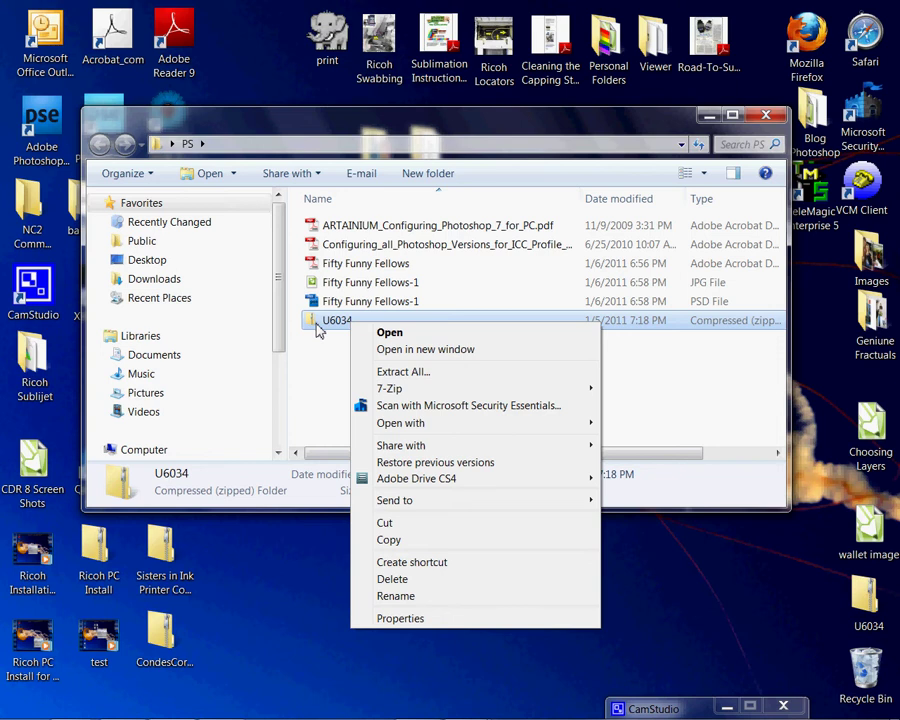
Step: Extract the U6034 zip into the PS folder, creating a U6034 folder
left_click(367, 374)
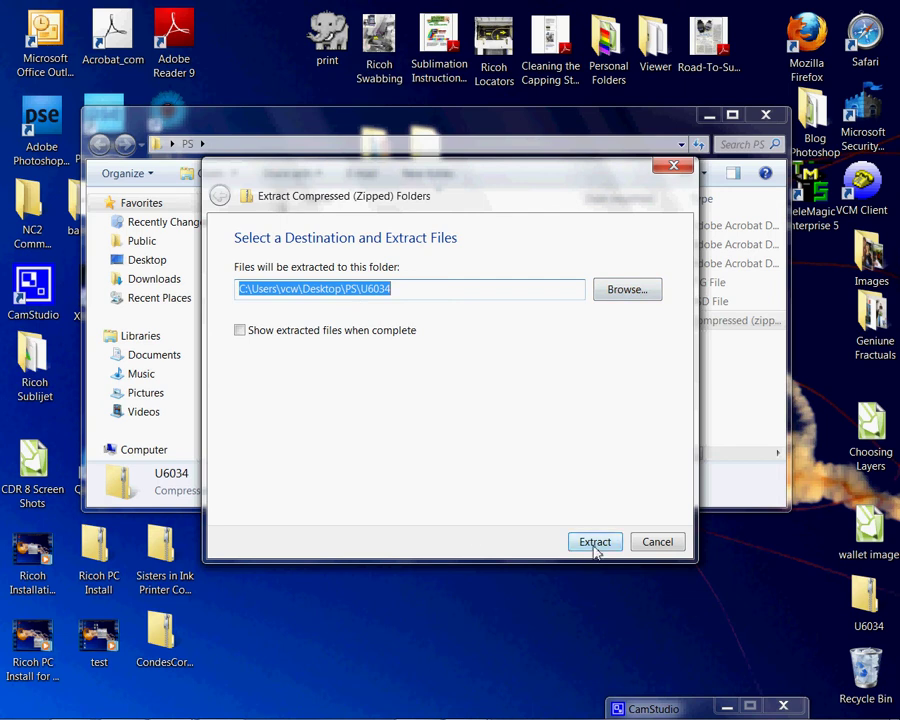
left_click(594, 541)
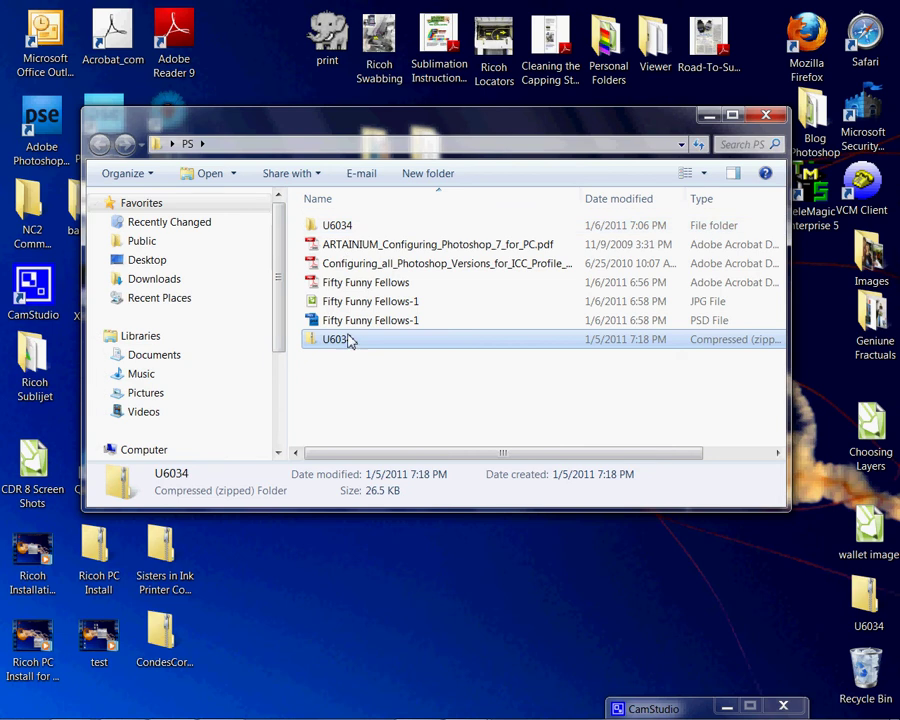
Step: Open U6034.psd from the extracted U6034 folder with Photoshop Elements Editor
double_click(330, 228)
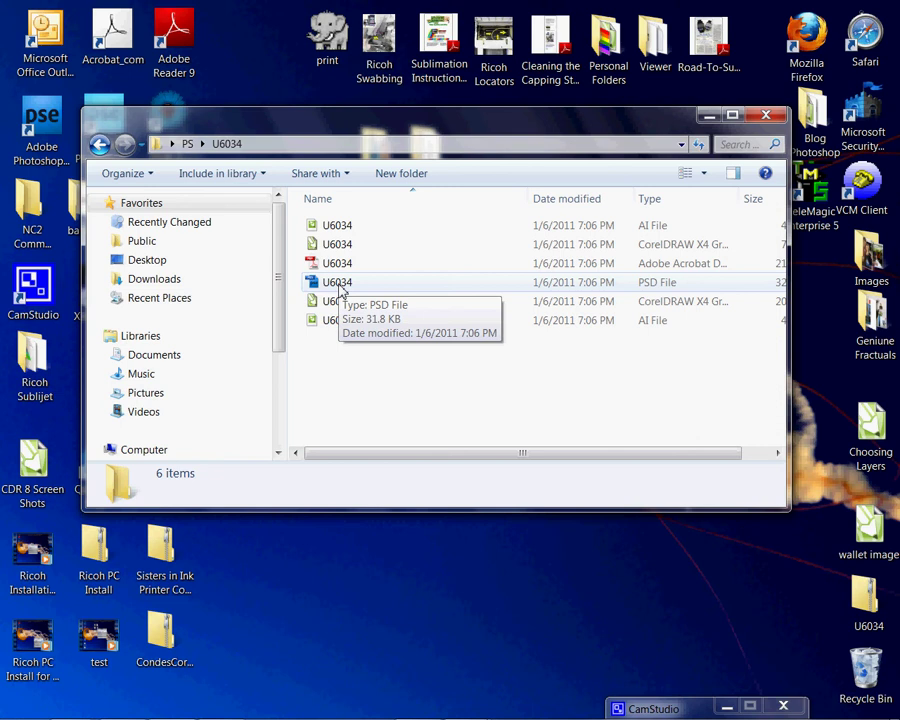
right_click(340, 289)
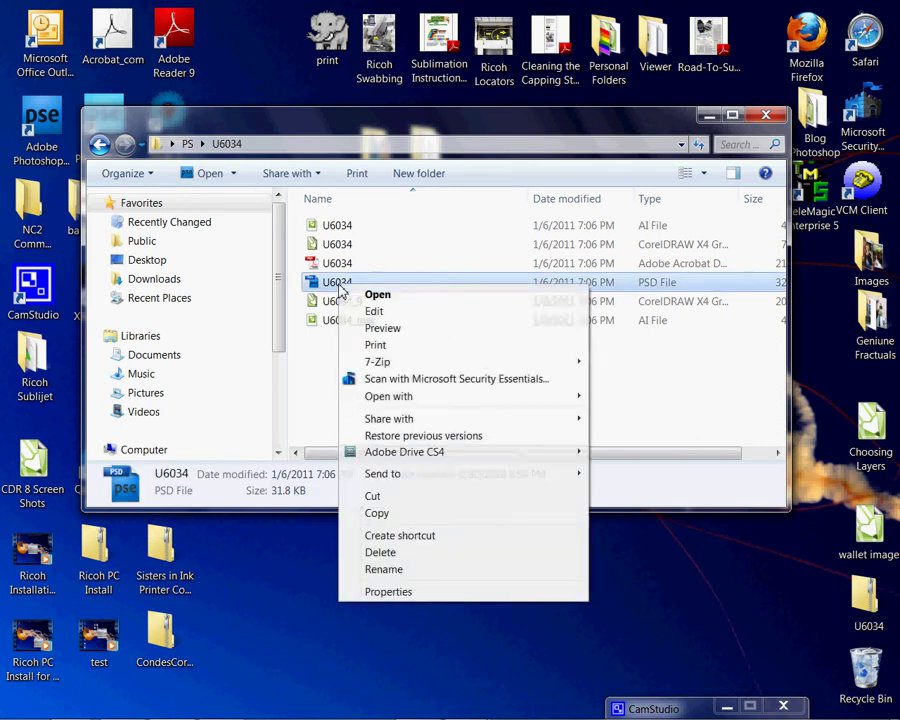
mouse_move(389, 400)
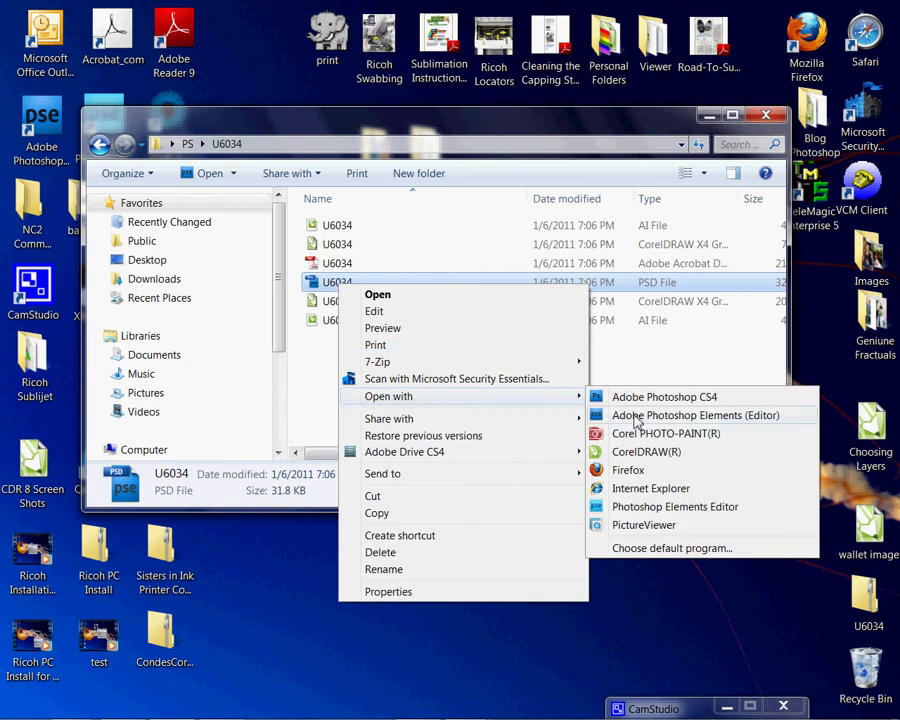
left_click(639, 506)
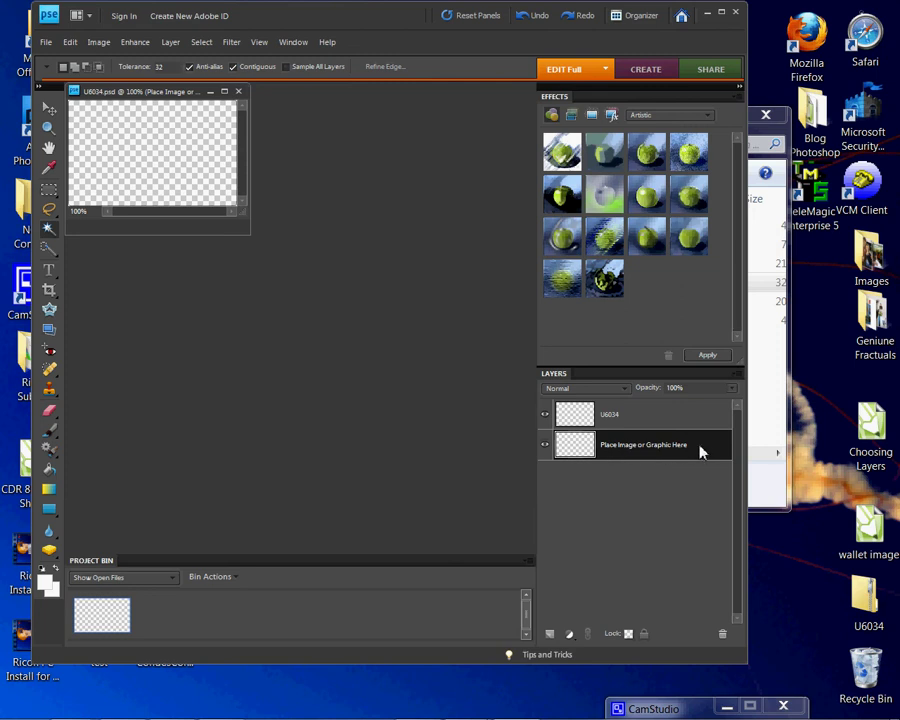
Step: Glance through the File menu without choosing anything, then select the U6034 layer
left_click(44, 42)
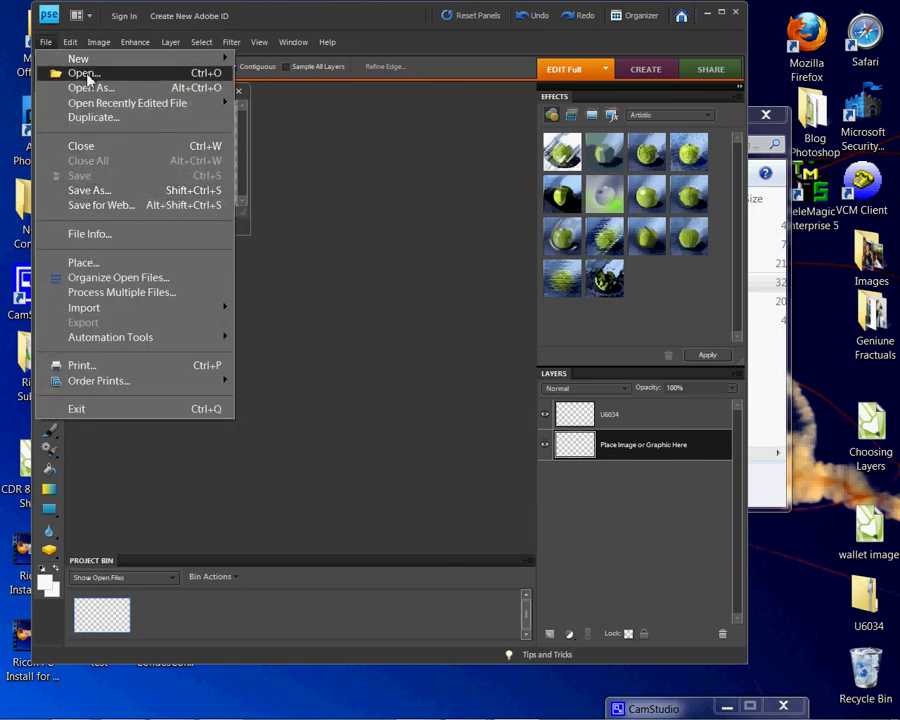
left_click(44, 42)
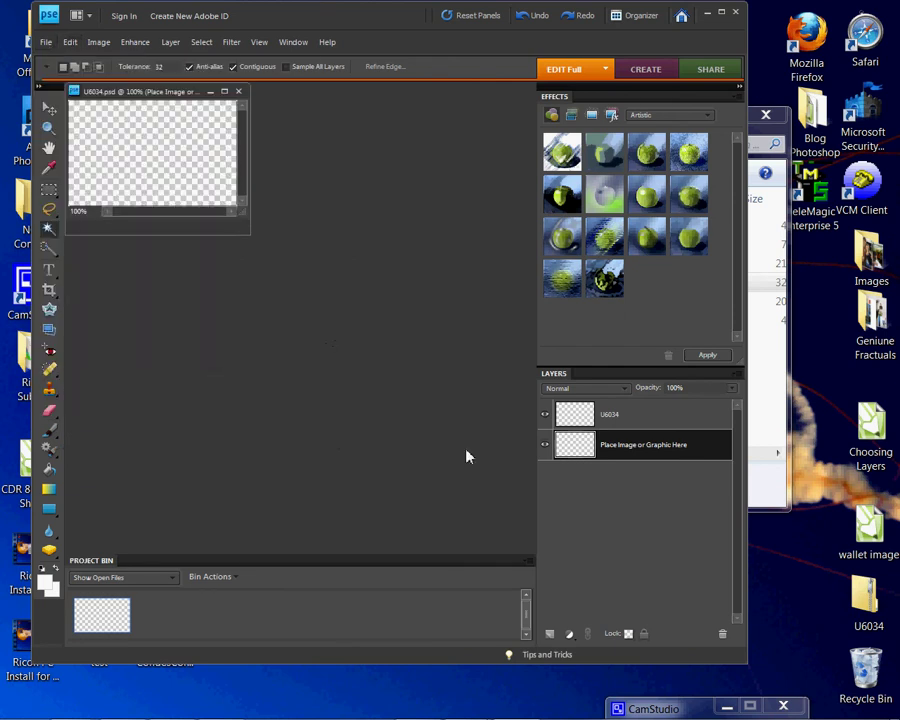
left_click(644, 426)
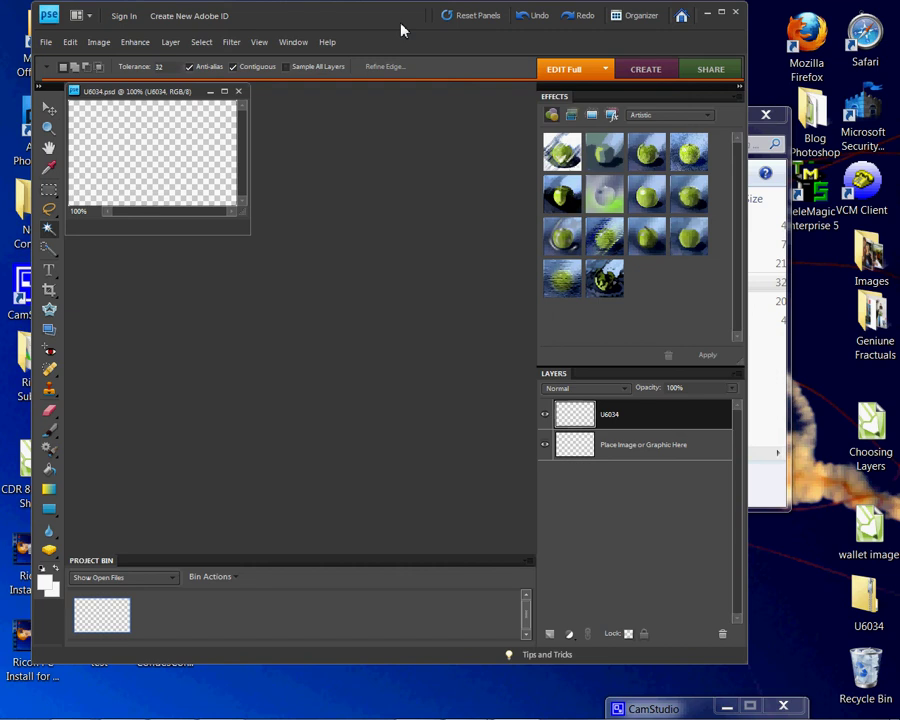
Step: Place Fifty Funny Fellows-1 from the PS folder as a new top layer
left_click(45, 44)
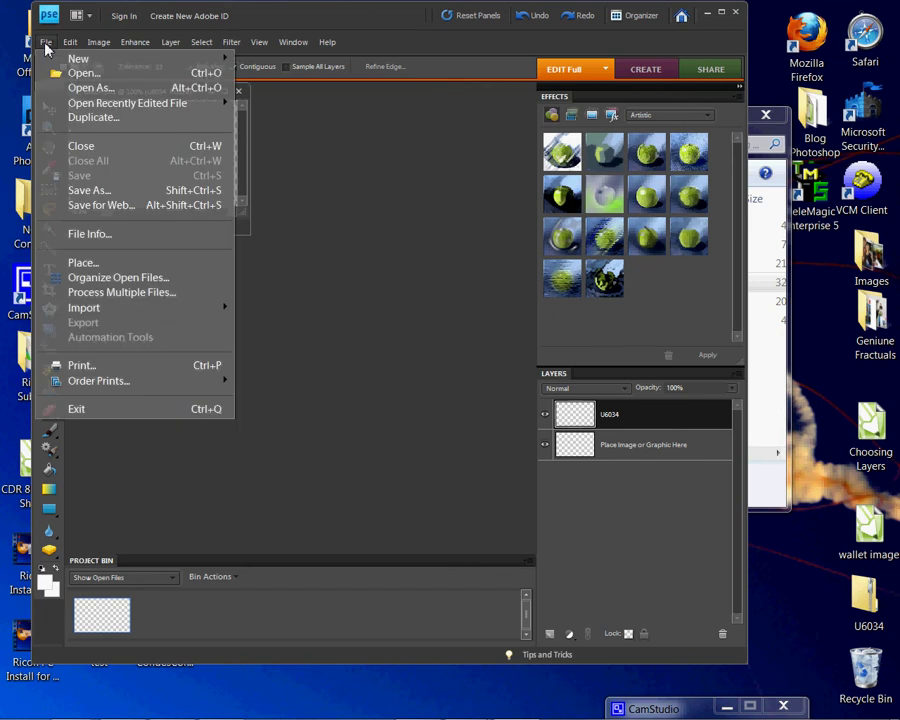
left_click(87, 264)
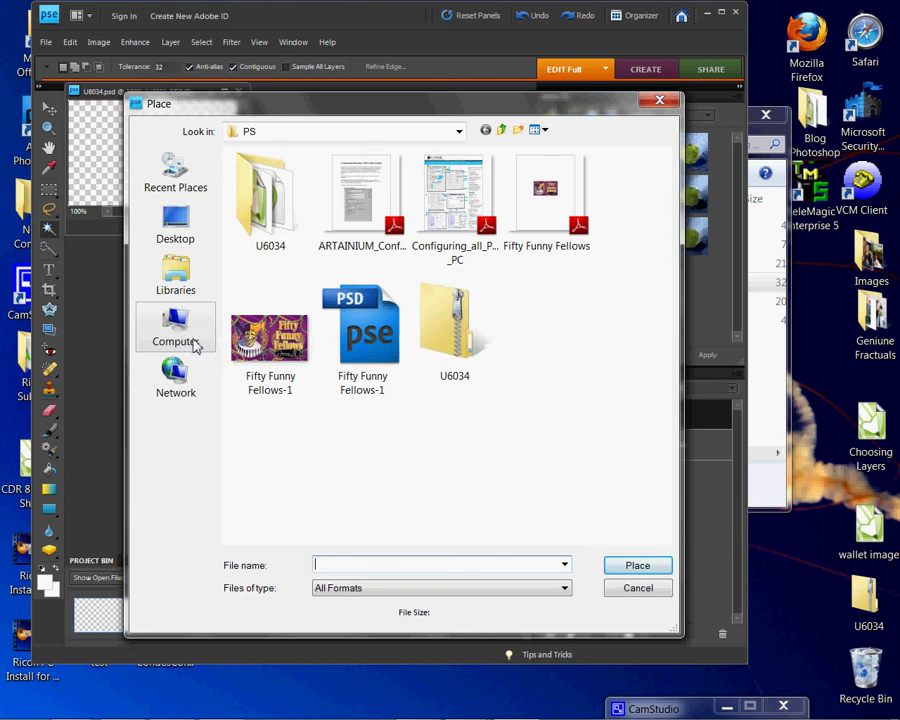
left_click(292, 352)
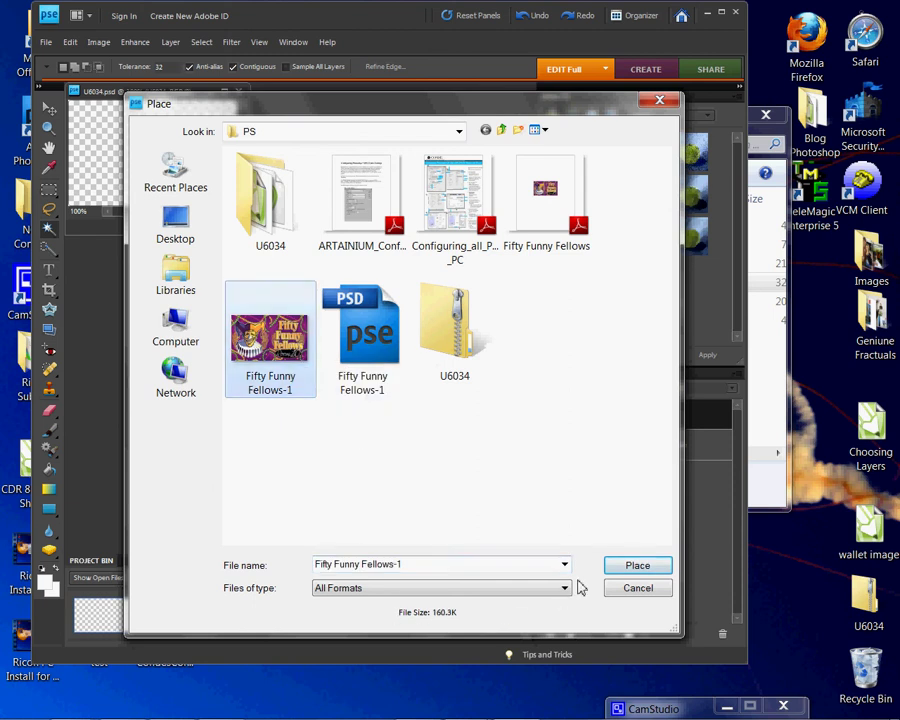
left_click(637, 566)
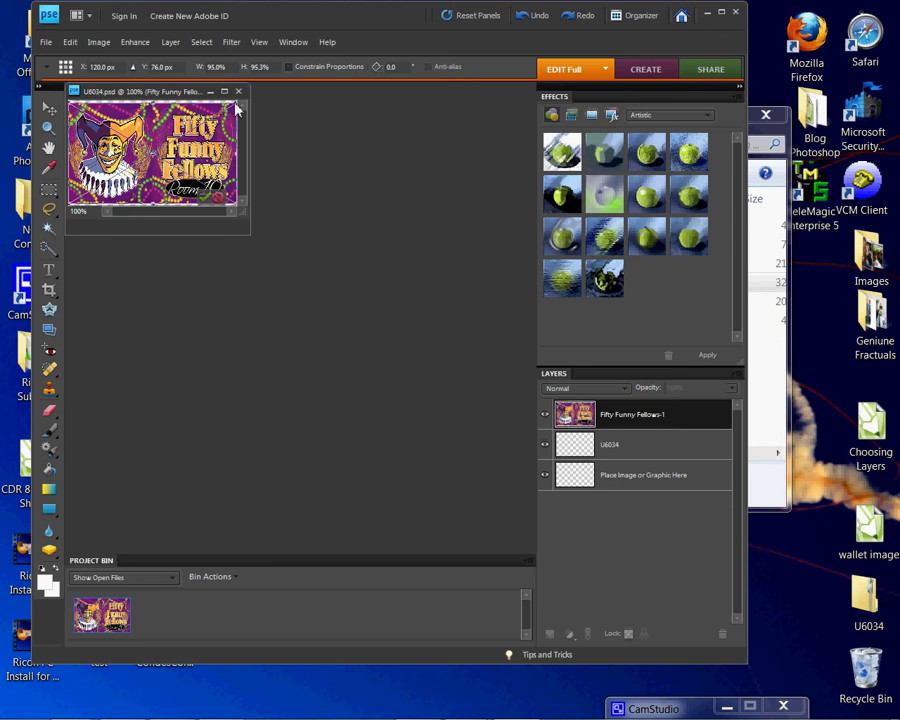
Step: Scale the Fifty Funny Fellows image to about 101.4% width and 101.6% height
left_click_drag(236, 108, 241, 101)
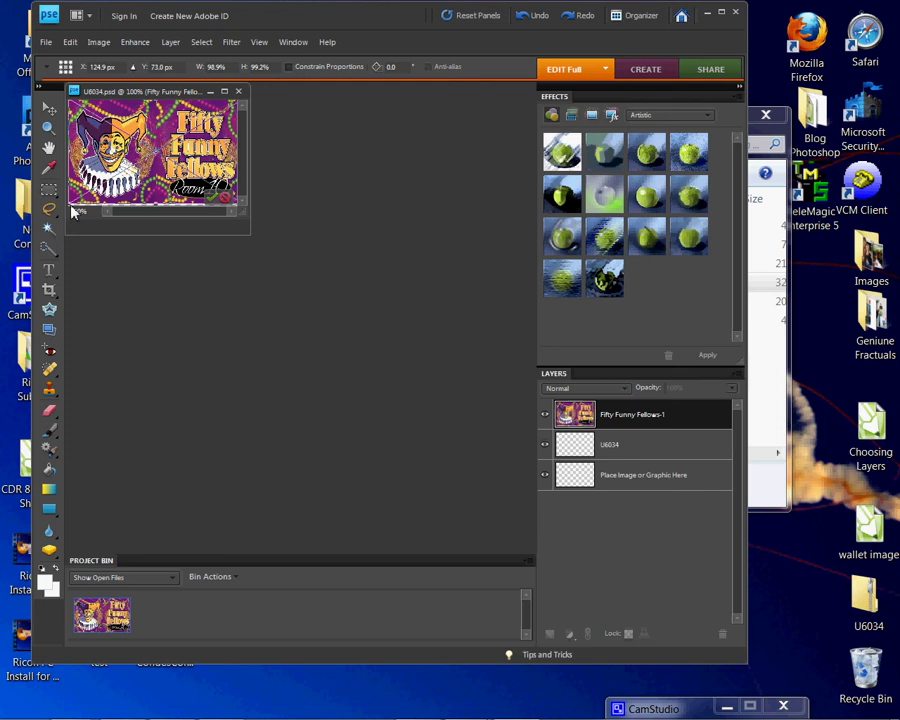
left_click_drag(72, 212, 68, 215)
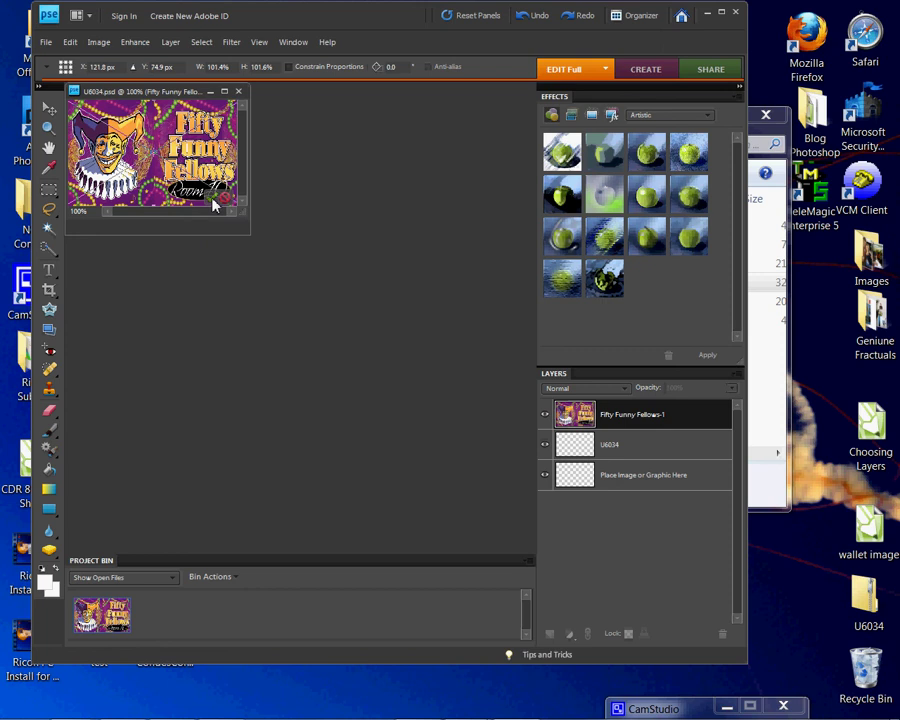
Step: Commit the Fifty Funny Fellows resize, then bring up the File menu
left_click(213, 199)
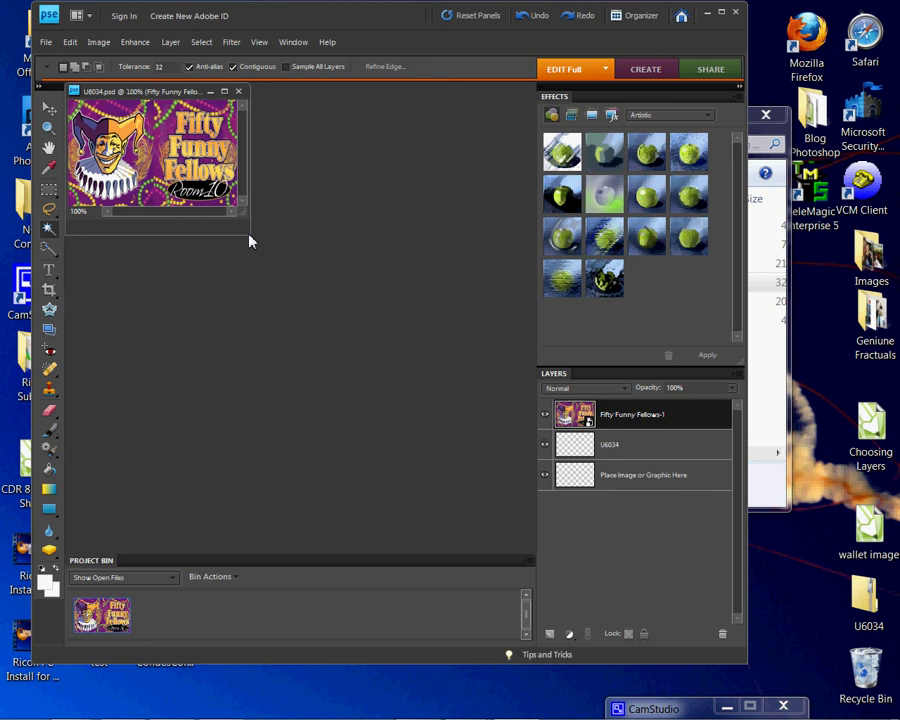
left_click(46, 44)
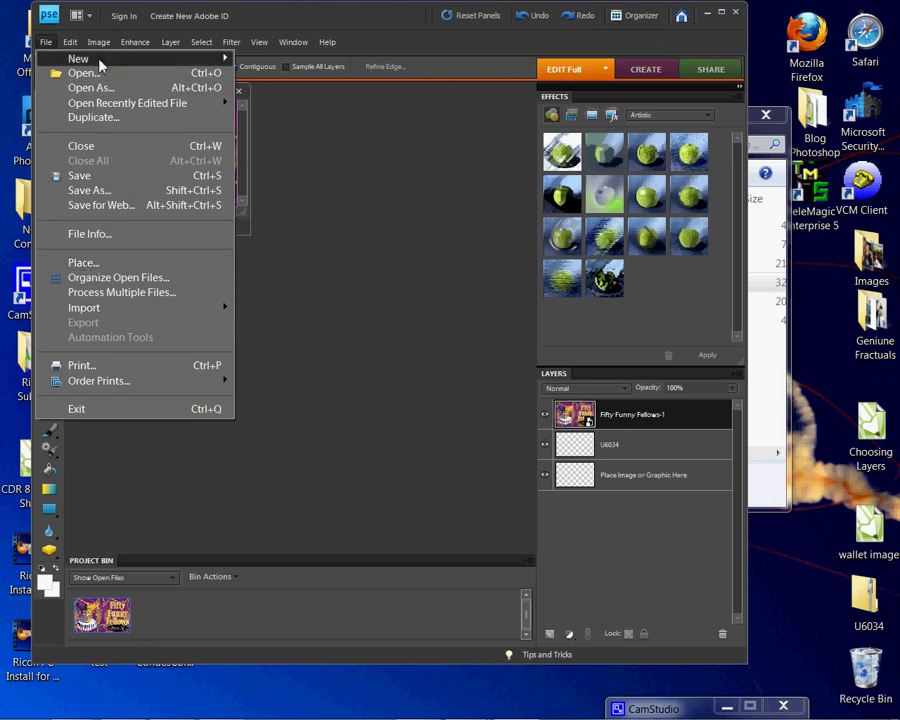
Step: Close the Select menu and show the Help menu's support options
mouse_move(241, 30)
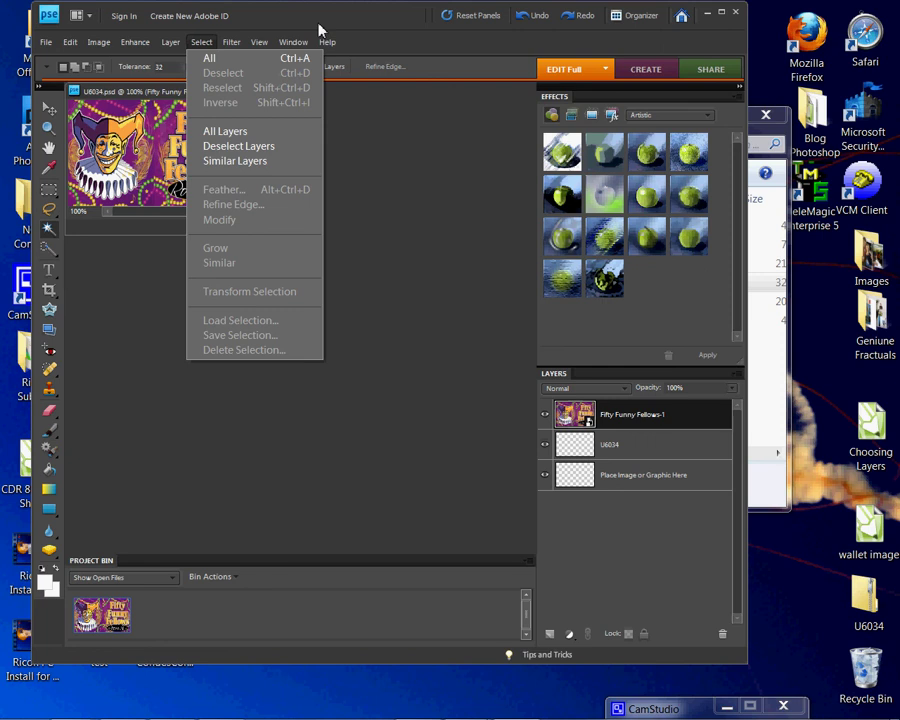
mouse_move(327, 42)
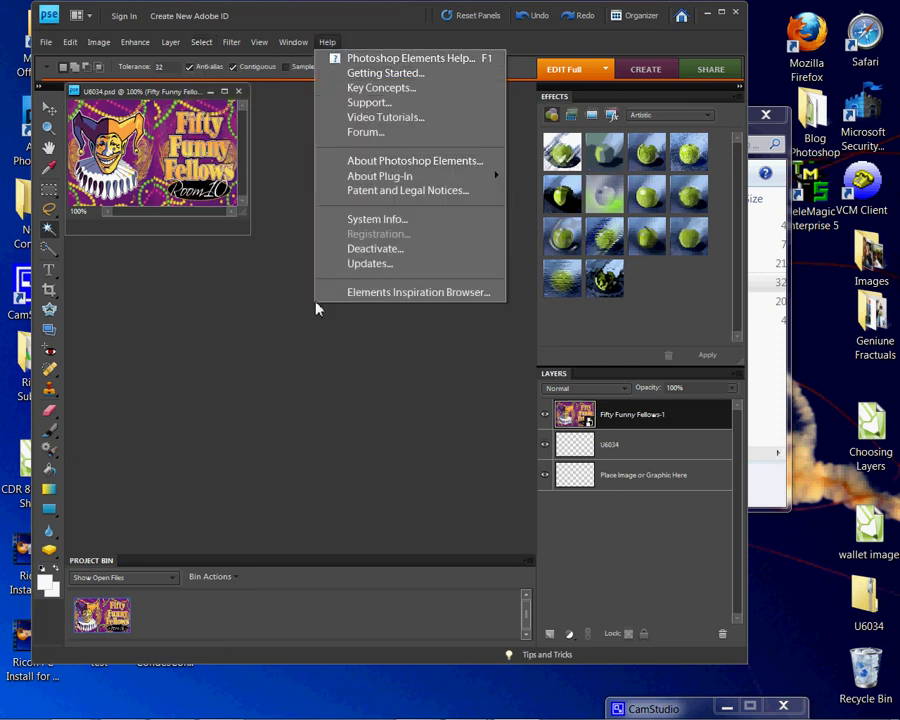